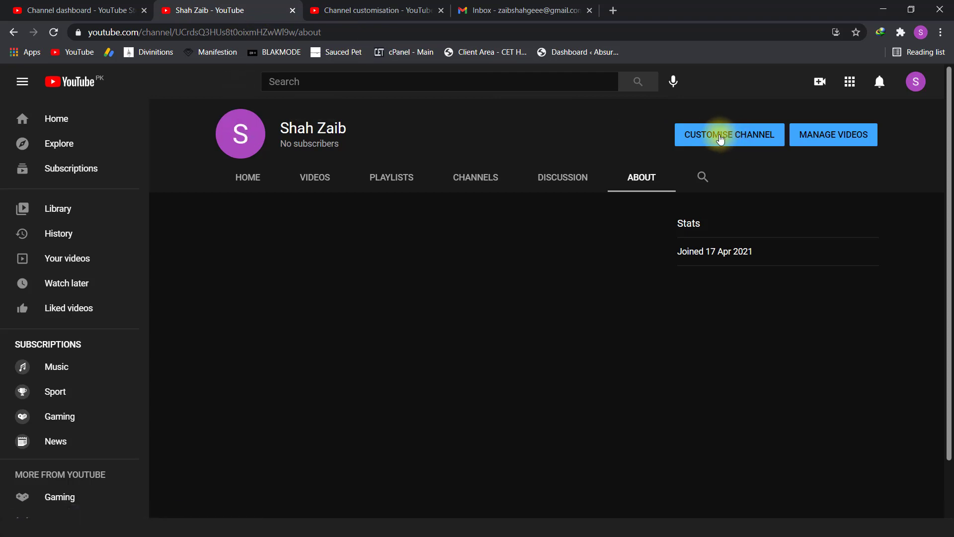
Open the Shah Zaib channel's customisation settings from its About page
{"action": "left_click", "coordinate": [720, 139]}
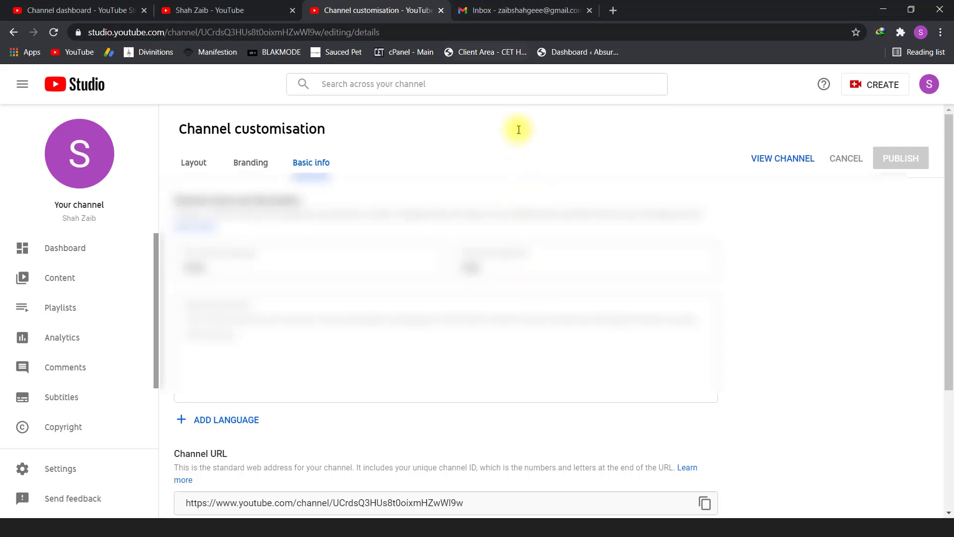
Switch over to the Gmail inbox tab
{"action": "left_click", "coordinate": [497, 15]}
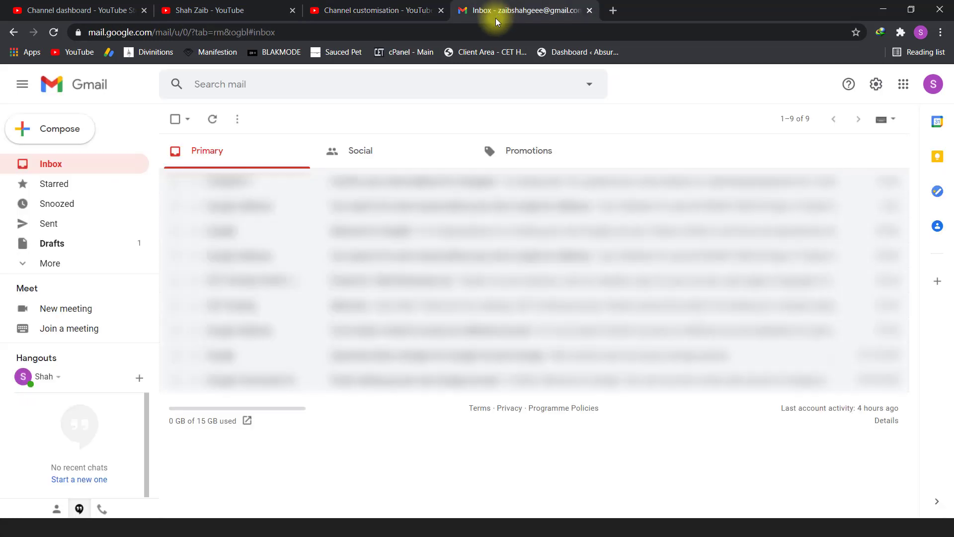
Start a new email addressed to the account's own e-mail address, copied from the account details
{"action": "left_click", "coordinate": [66, 128]}
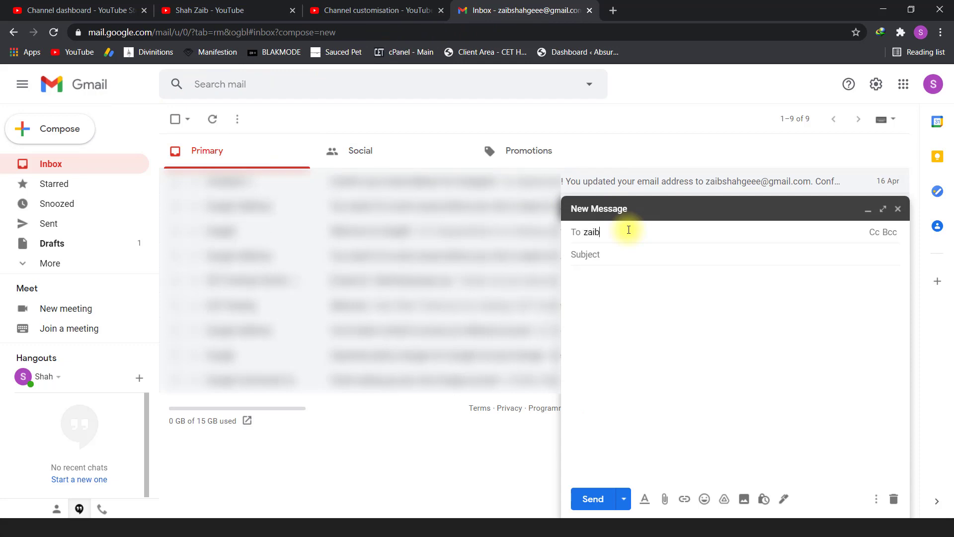
{"action": "left_click", "coordinate": [933, 84]}
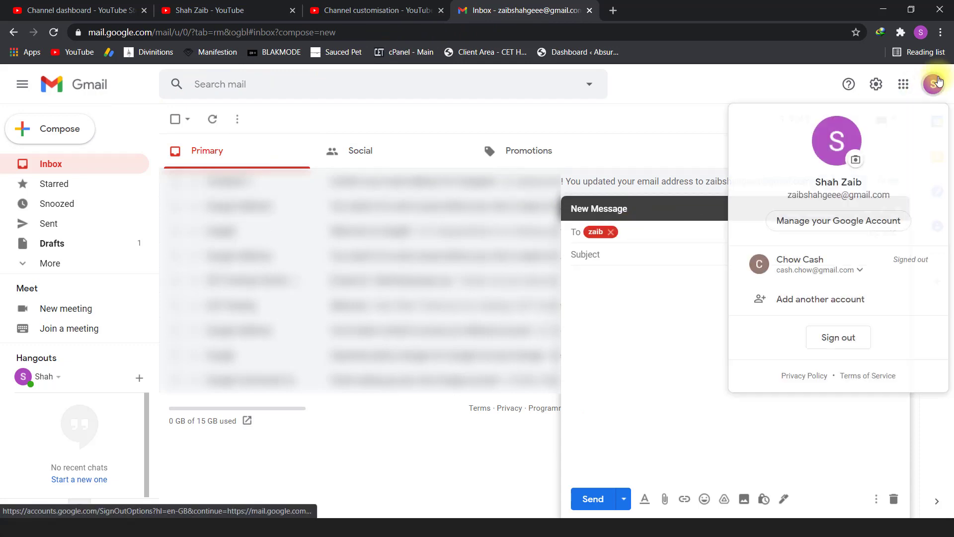
{"action": "triple_click", "coordinate": [858, 193]}
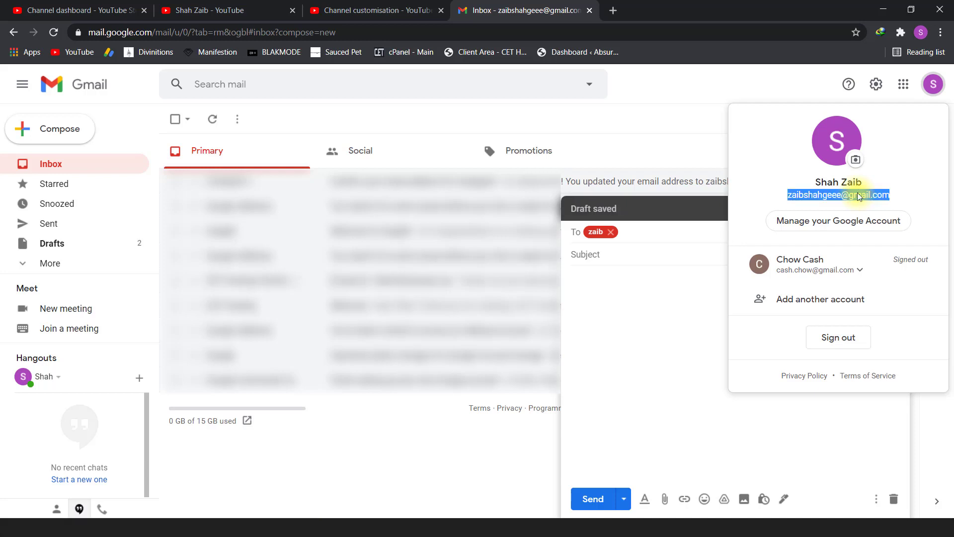
{"action": "right_click", "coordinate": [846, 196]}
{"action": "left_click", "coordinate": [822, 201]}
{"action": "left_click", "coordinate": [611, 232]}
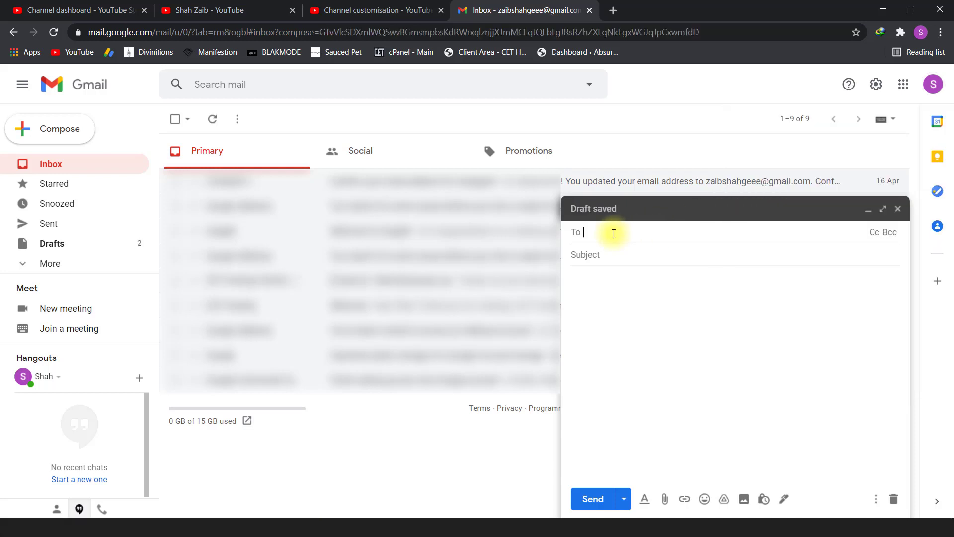
{"action": "key", "text": "ctrl+v"}
Give the email subject 'checking' and body 'hi', and send it
{"action": "left_click", "coordinate": [631, 251]}
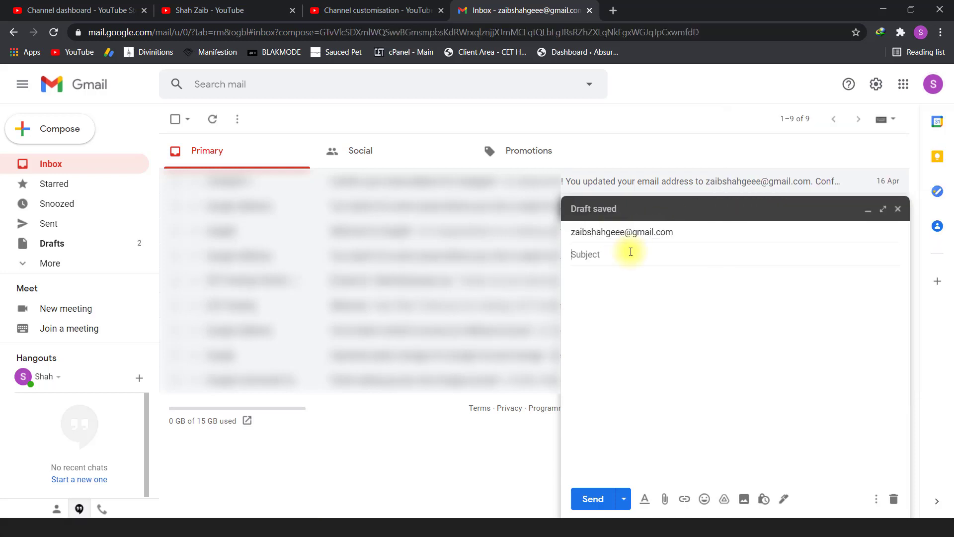
{"action": "type", "text": "checking"}
{"action": "left_click", "coordinate": [634, 274]}
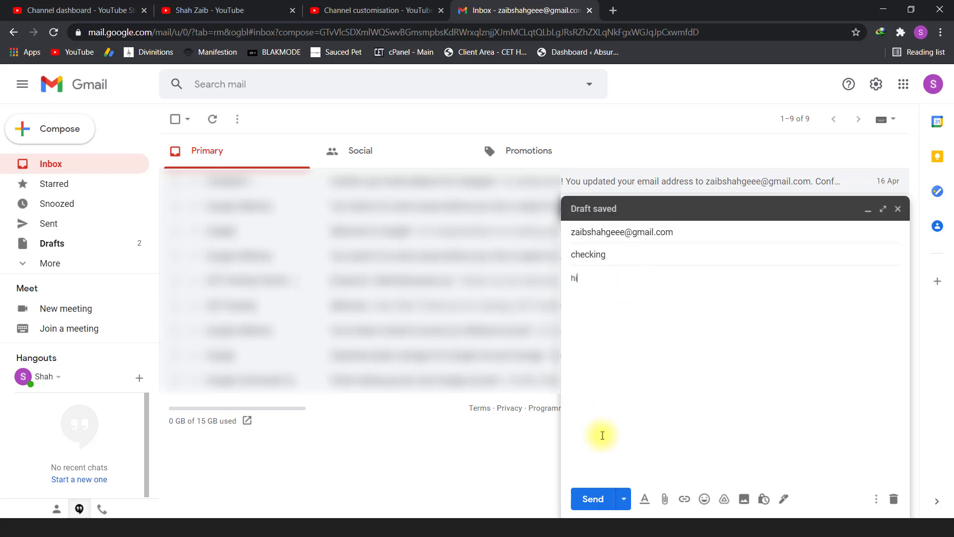
{"action": "left_click", "coordinate": [591, 497]}
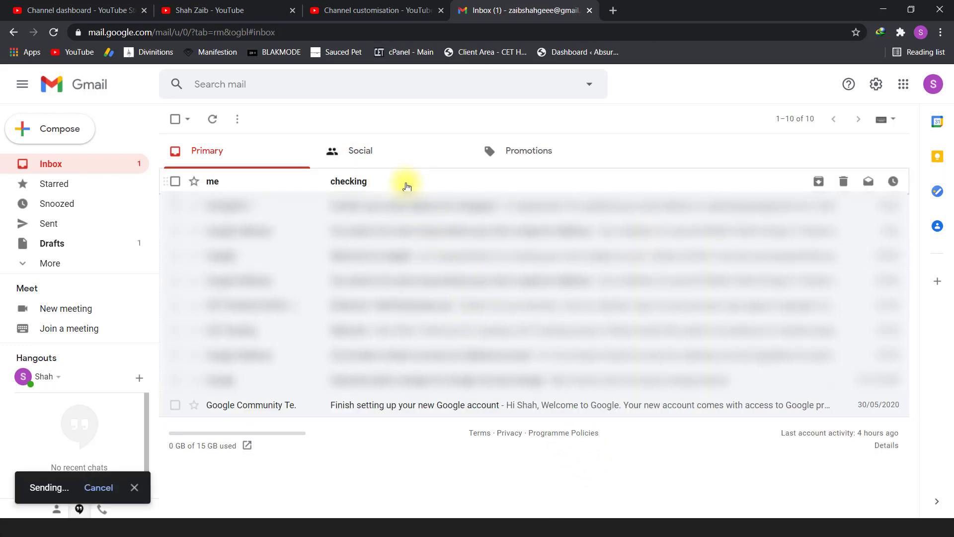
Open the received test email and check its sender name, Shah Zaib
{"action": "left_click", "coordinate": [406, 187]}
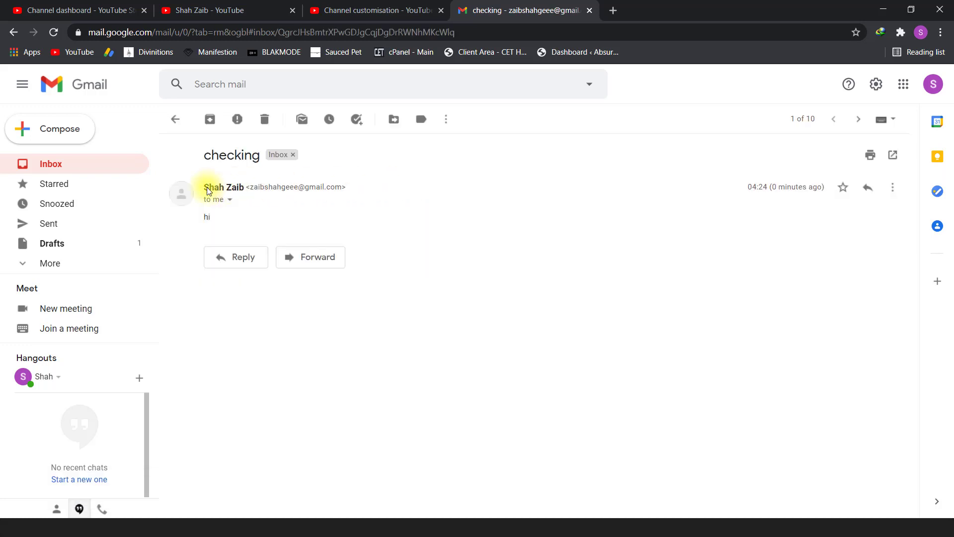
{"action": "left_click_drag", "start_coordinate": [208, 187], "coordinate": [273, 188]}
{"action": "left_click", "coordinate": [273, 187]}
{"action": "left_click", "coordinate": [189, 7]}
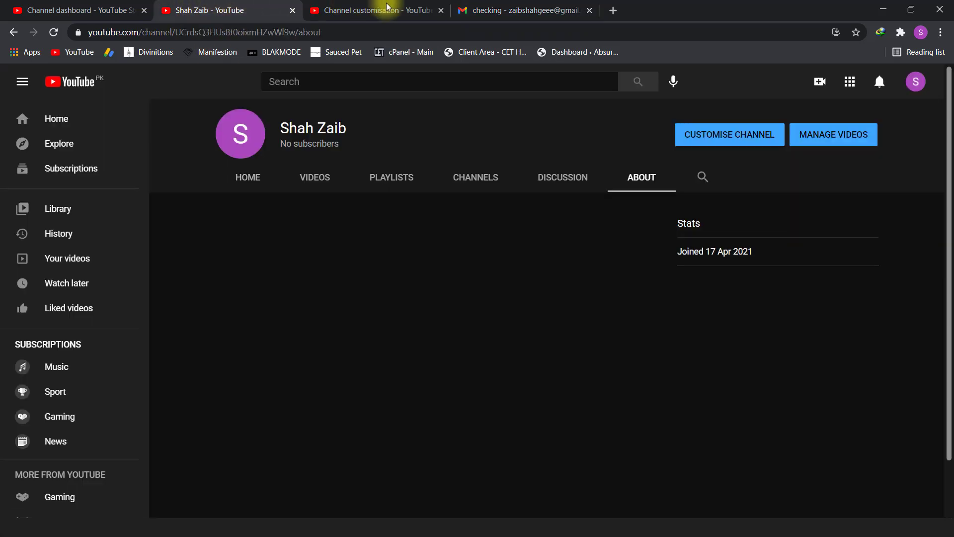
Trim the surname from Zaib to Z, publish the channel name 'Shah Z' and view the channel
{"action": "left_click", "coordinate": [505, 8]}
{"action": "left_click", "coordinate": [390, 7]}
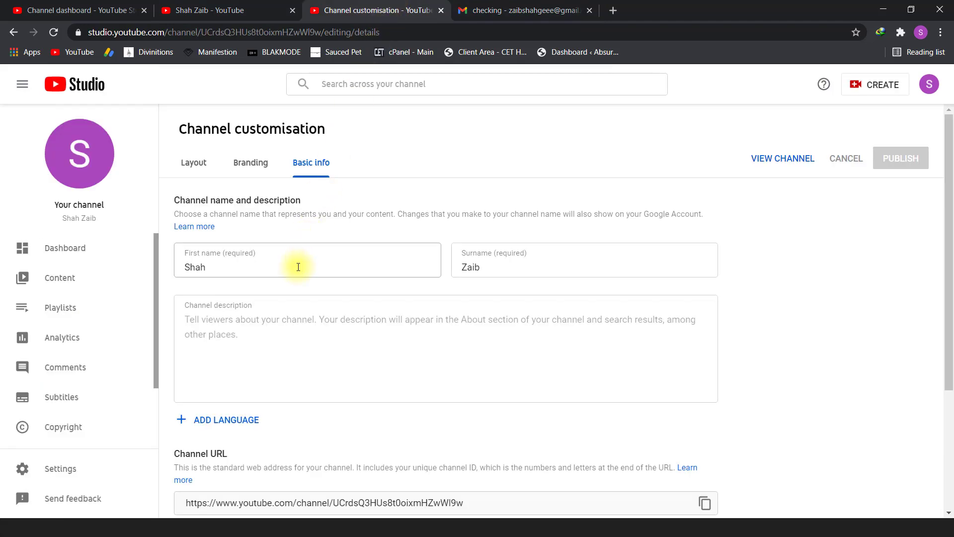
{"action": "left_click_drag", "start_coordinate": [480, 267], "coordinate": [470, 267]}
{"action": "key", "text": "BackSpace"}
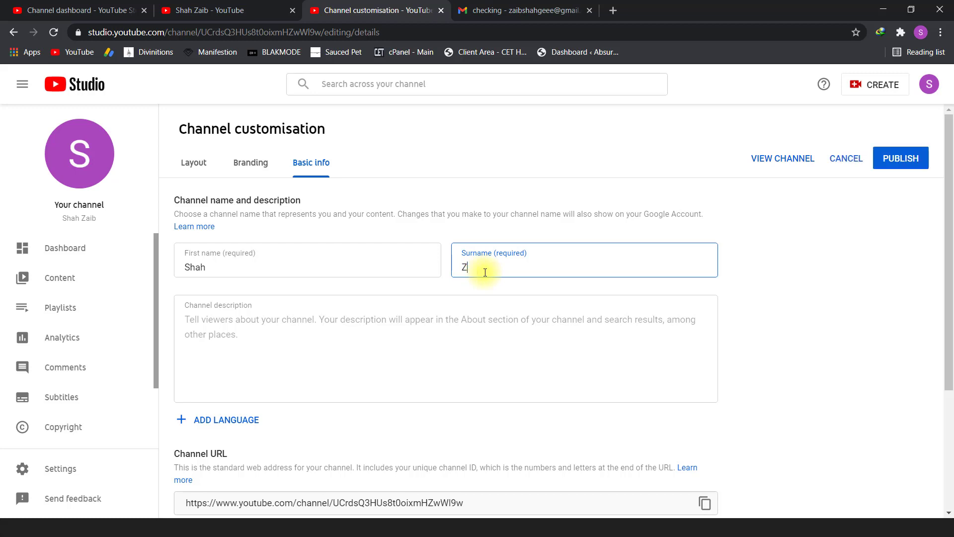
{"action": "left_click", "coordinate": [899, 157]}
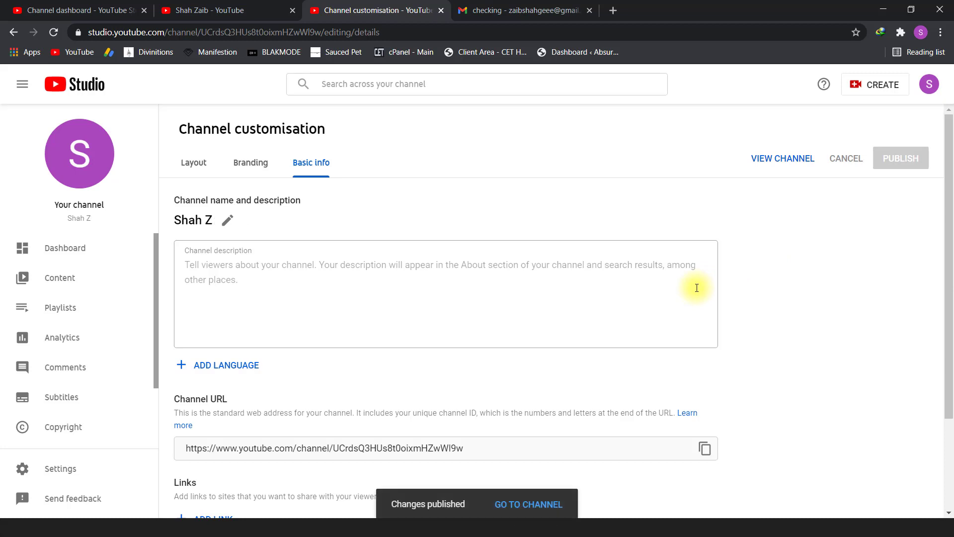
{"action": "left_click", "coordinate": [529, 504]}
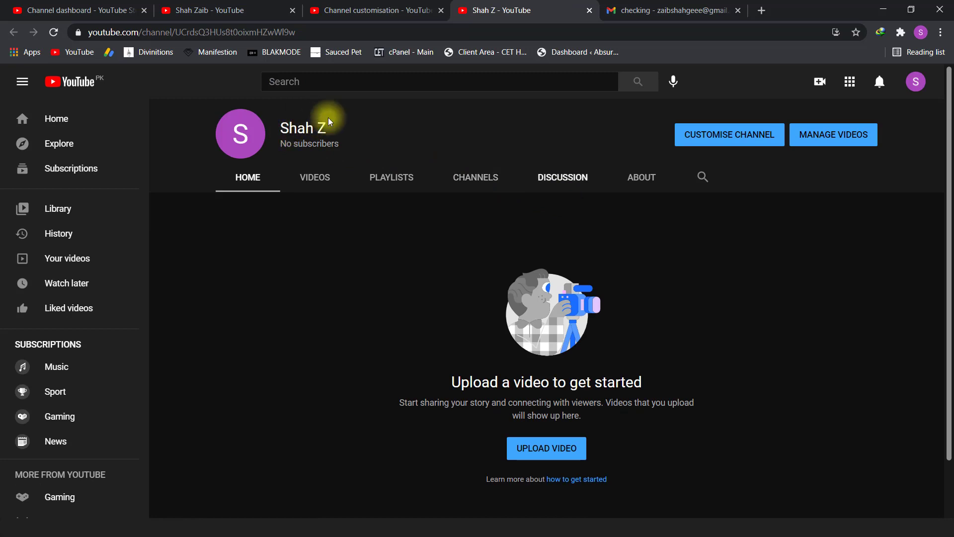
{"action": "left_click", "coordinate": [628, 10]}
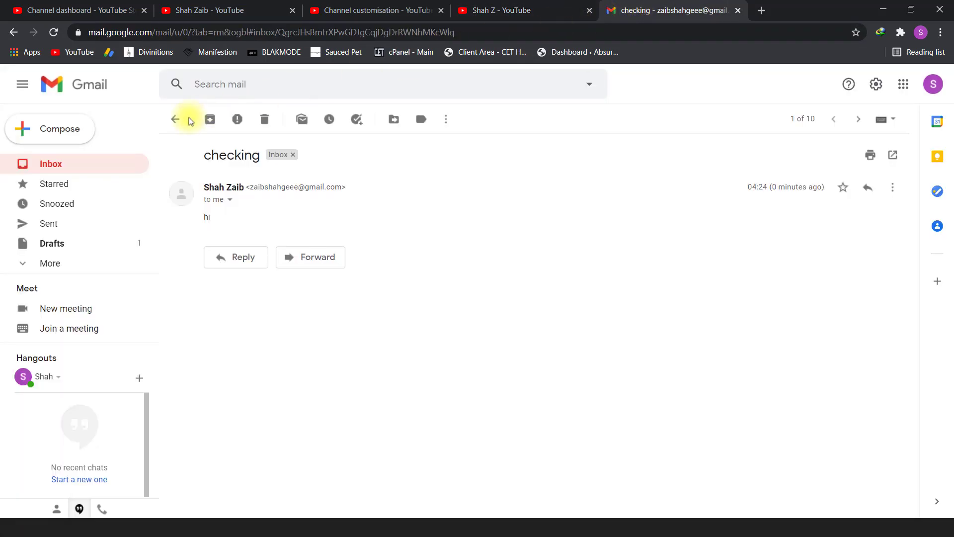
Reload Gmail on the 'again checking' email and open a blank new message
{"action": "key", "text": "k"}
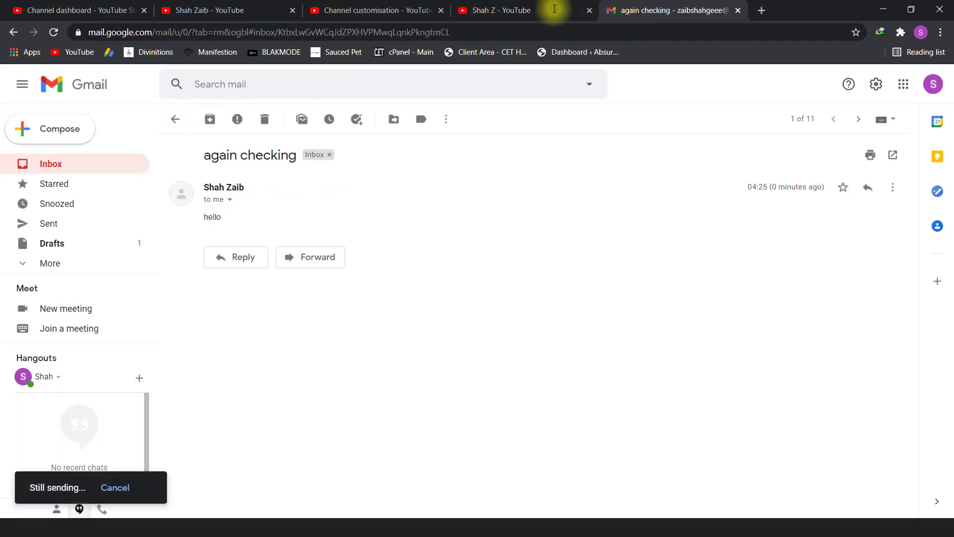
{"action": "left_click", "coordinate": [53, 33]}
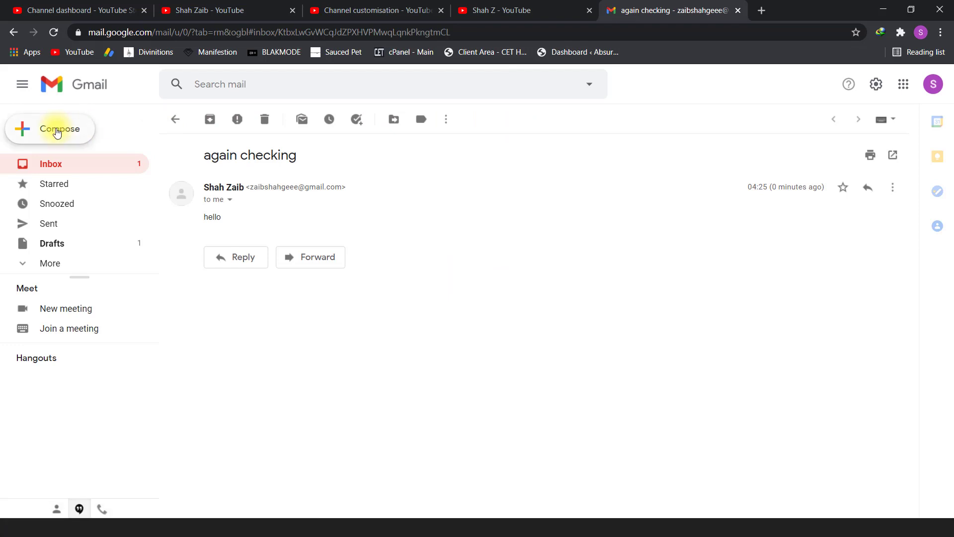
{"action": "left_click", "coordinate": [57, 130]}
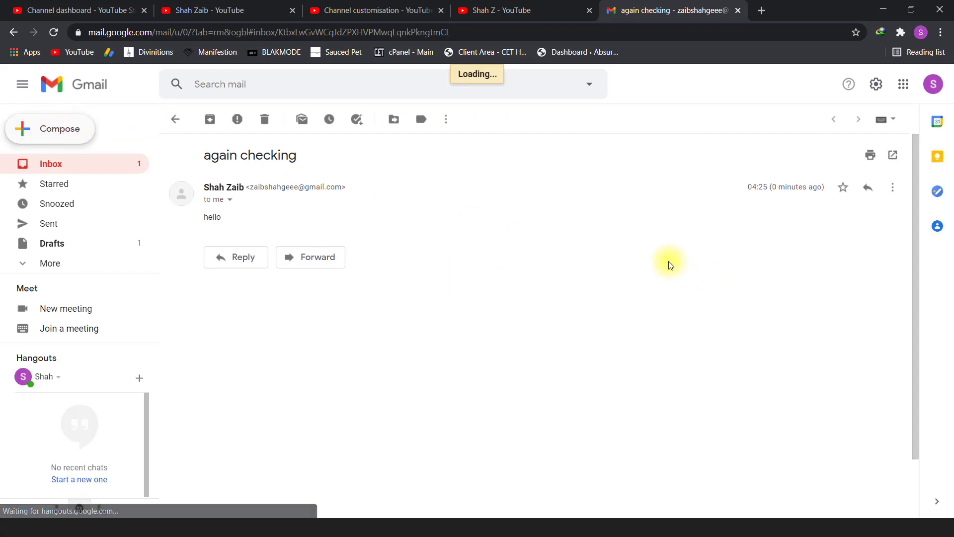
{"action": "left_click", "coordinate": [58, 127]}
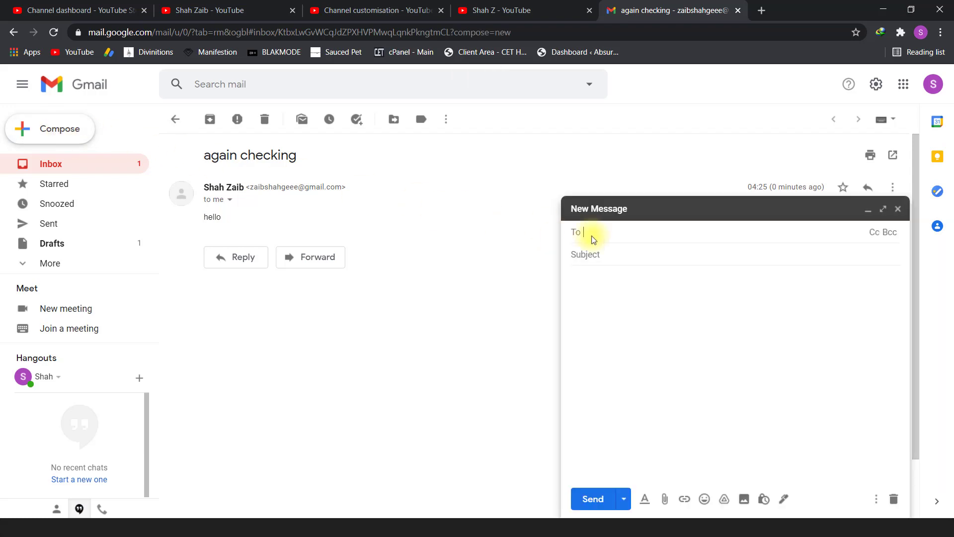
Send a second self-addressed test email, subject 'again', body 'hi', and open it from the inbox
{"action": "key", "text": "ctrl+v"}
{"action": "left_click", "coordinate": [625, 255]}
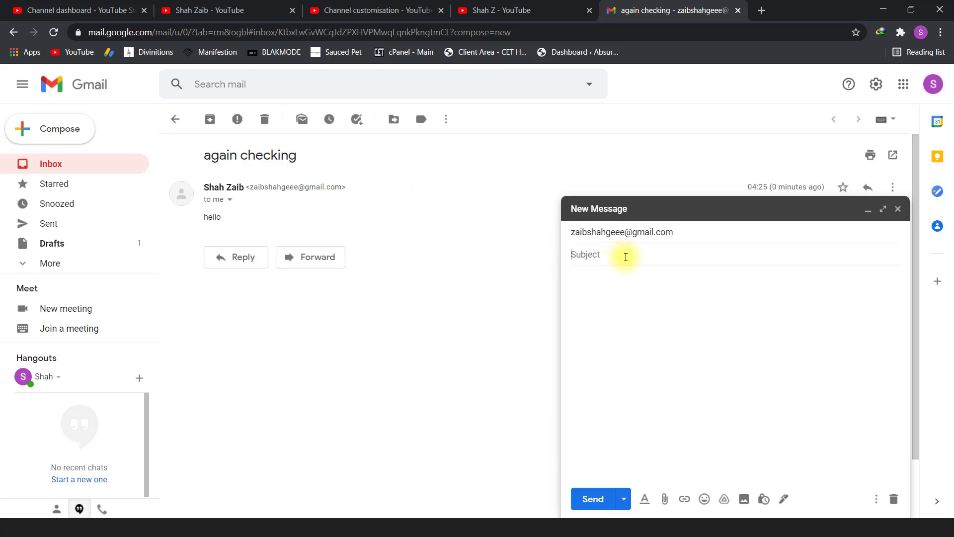
{"action": "type", "text": "again"}
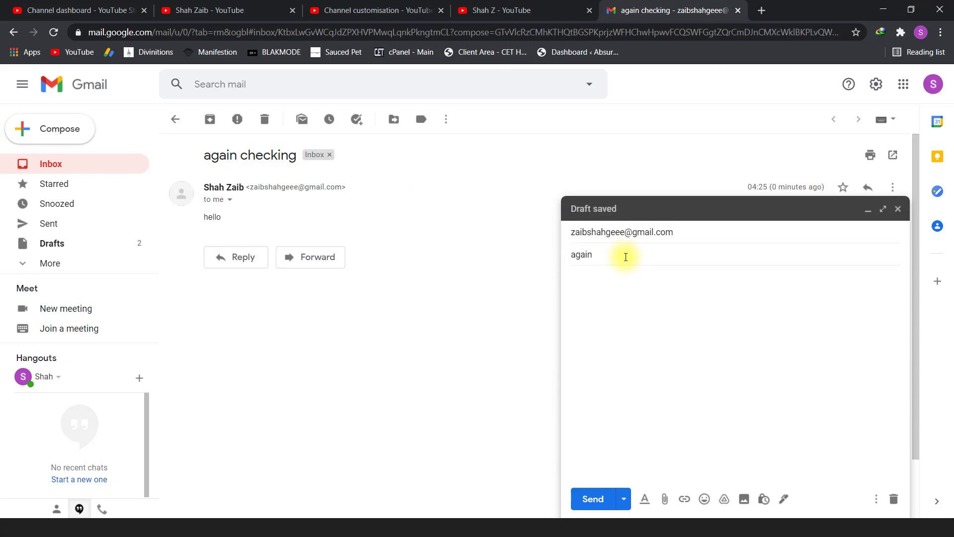
{"action": "left_click", "coordinate": [694, 286]}
{"action": "type", "text": "hi"}
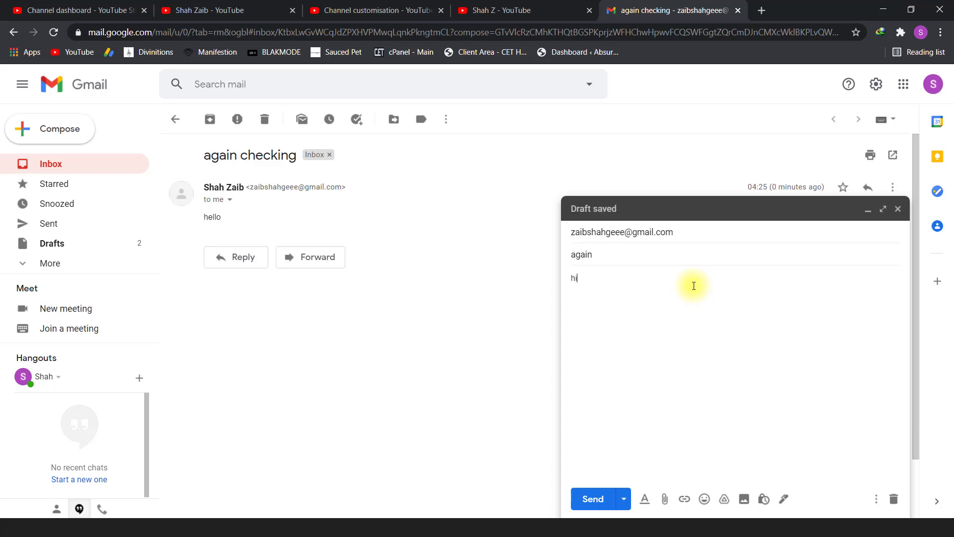
{"action": "left_click", "coordinate": [590, 497]}
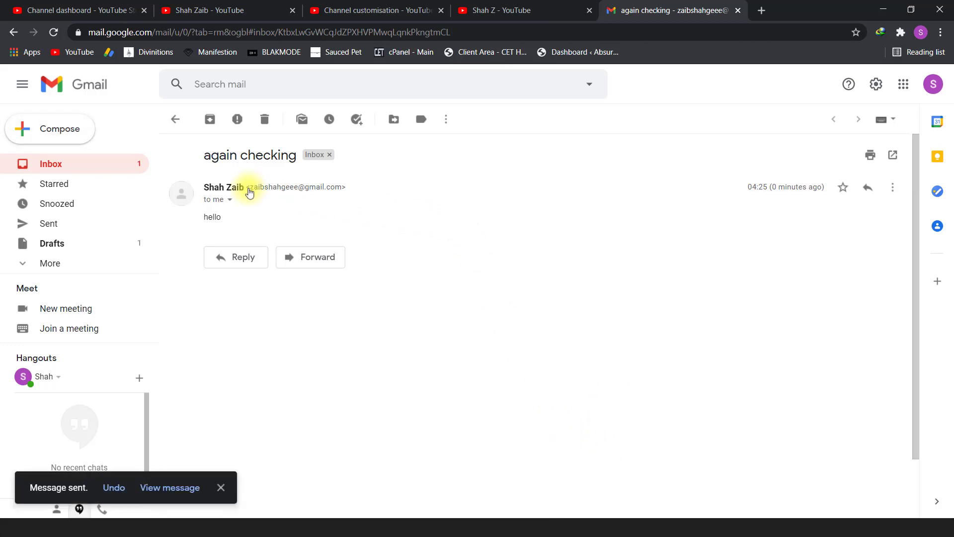
{"action": "left_click", "coordinate": [86, 165]}
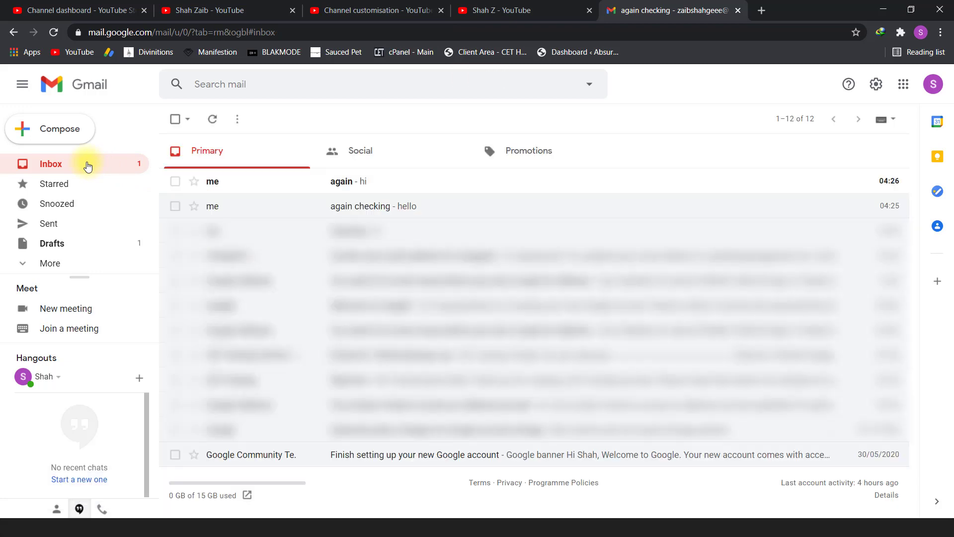
{"action": "left_click", "coordinate": [403, 184]}
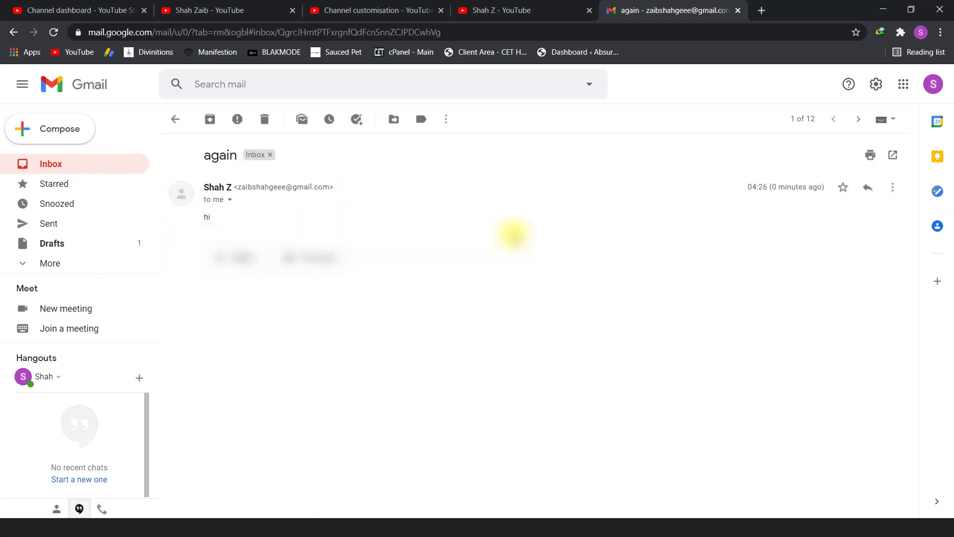
Compare the 'again' email's sender name with the channel name on the old About page
{"action": "left_click_drag", "start_coordinate": [204, 187], "coordinate": [236, 185]}
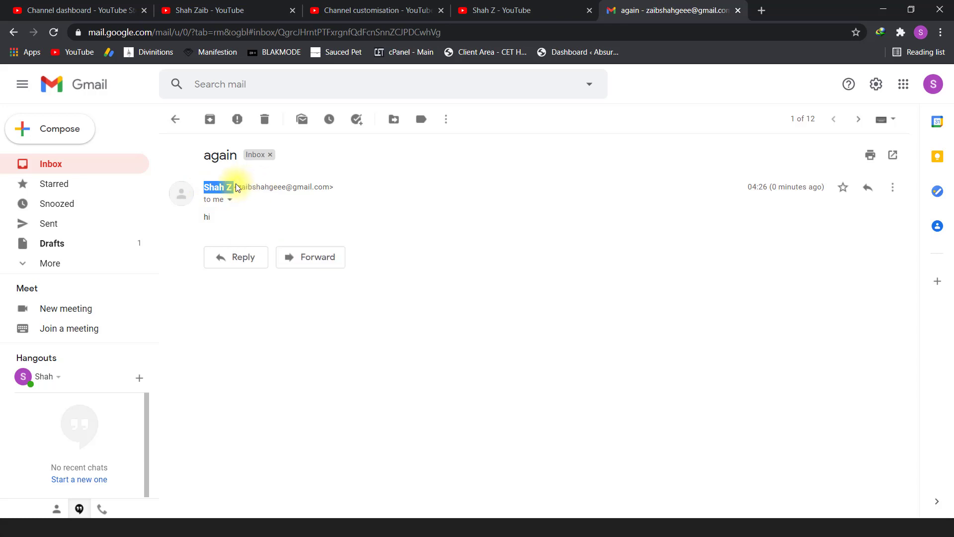
{"action": "left_click", "coordinate": [232, 10]}
{"action": "left_click_drag", "start_coordinate": [280, 128], "coordinate": [359, 128]}
{"action": "left_click", "coordinate": [646, 9]}
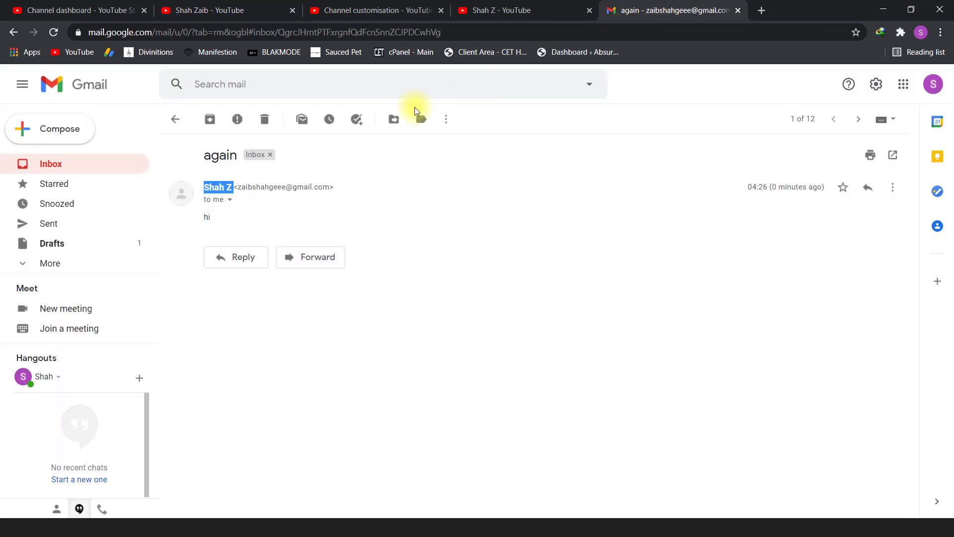
{"action": "left_click", "coordinate": [217, 187]}
{"action": "left_click", "coordinate": [500, 10]}
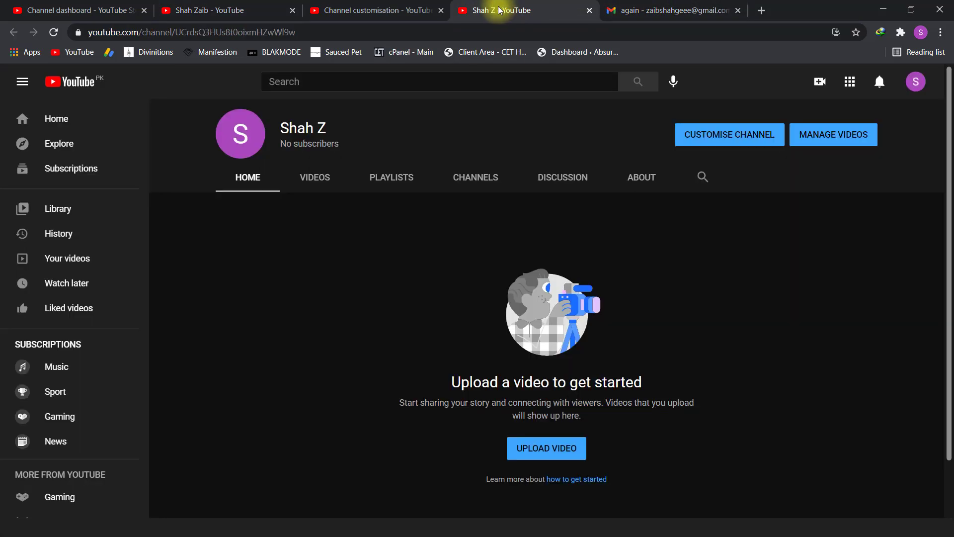
{"action": "left_click_drag", "start_coordinate": [282, 128], "coordinate": [311, 130]}
{"action": "left_click", "coordinate": [341, 126]}
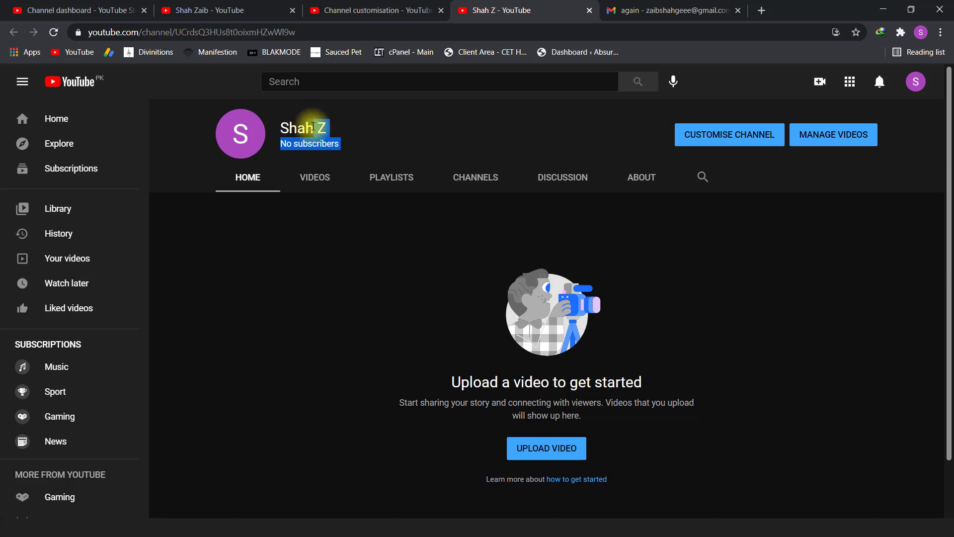
{"action": "left_click", "coordinate": [331, 124]}
{"action": "left_click", "coordinate": [226, 5]}
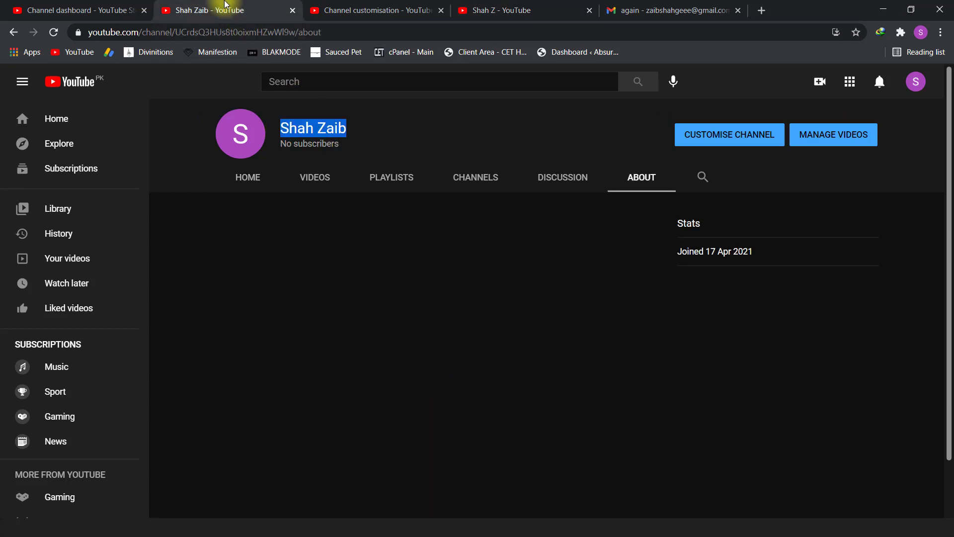
{"action": "left_click", "coordinate": [495, 6]}
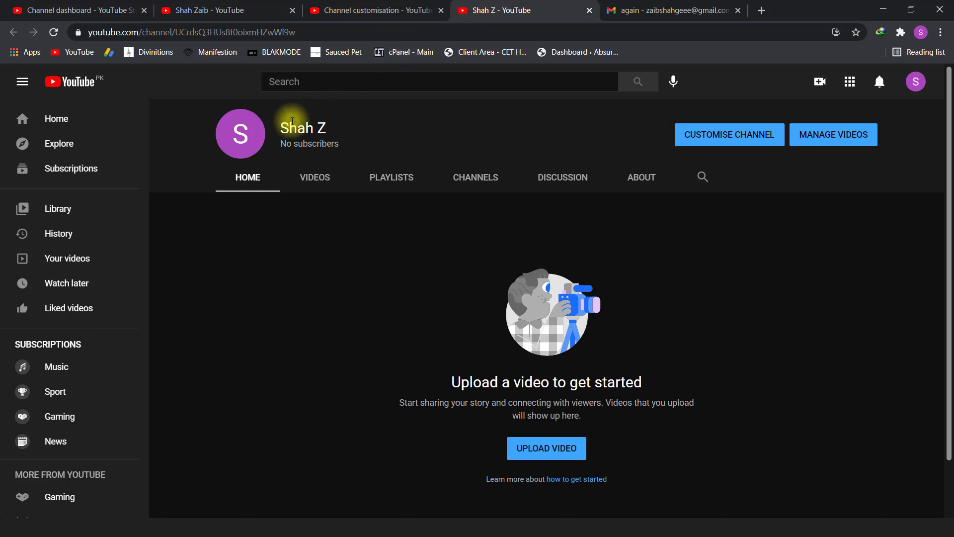
{"action": "left_click_drag", "start_coordinate": [317, 128], "coordinate": [341, 147]}
{"action": "left_click", "coordinate": [671, 7]}
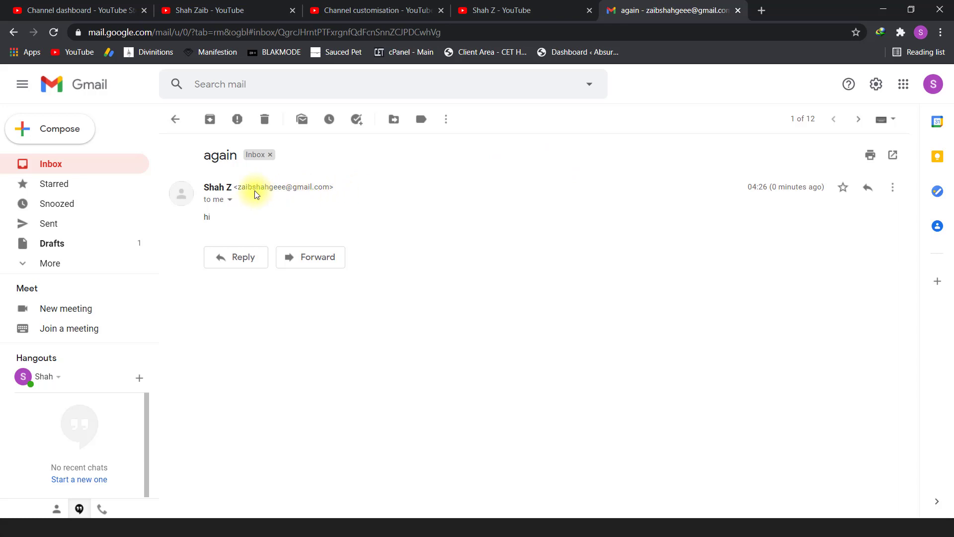
Go from the inbox to Gmail's full settings on the Accounts and Import tab
{"action": "left_click", "coordinate": [175, 119]}
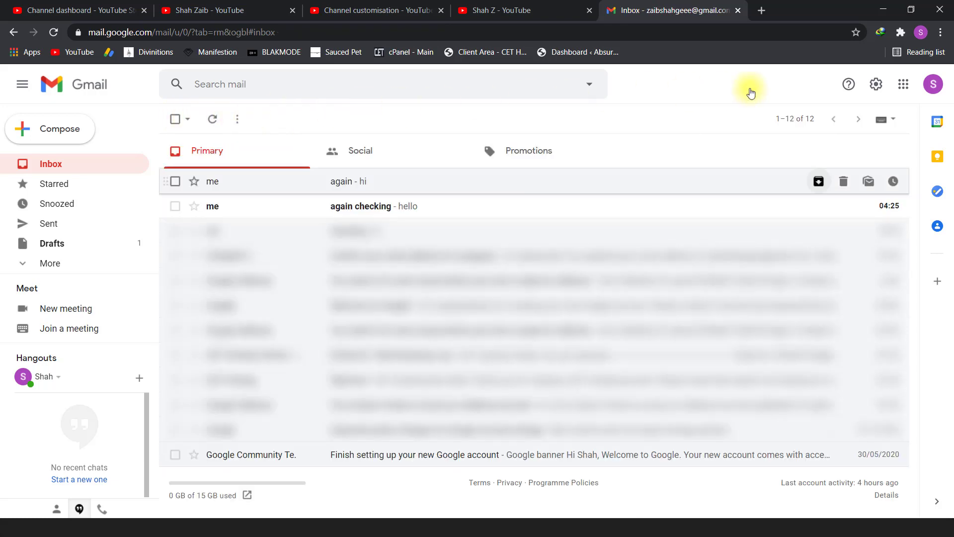
{"action": "left_click", "coordinate": [876, 86]}
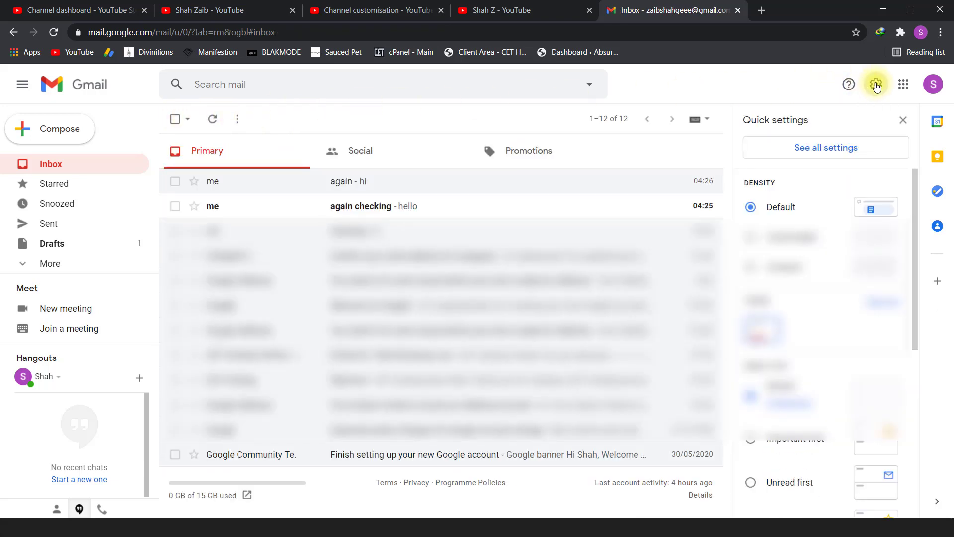
{"action": "left_click", "coordinate": [823, 147]}
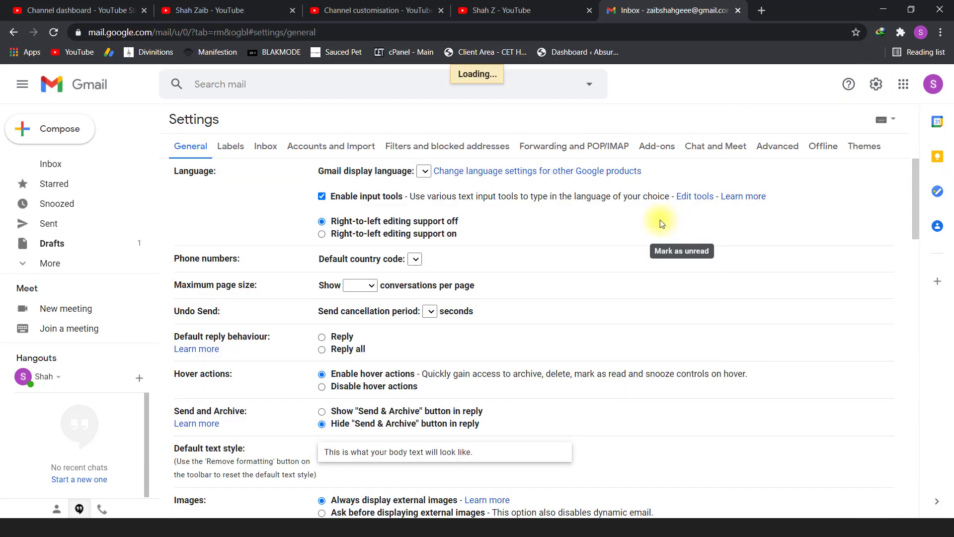
{"action": "left_click", "coordinate": [318, 145]}
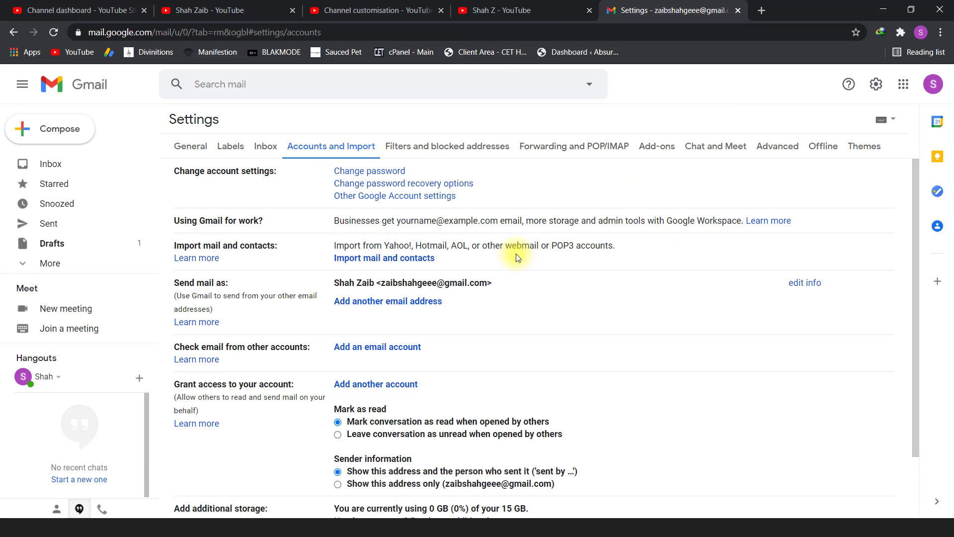
Change the Send mail as name to the custom one-word name 'Shahzaib' and save it
{"action": "left_click", "coordinate": [799, 283]}
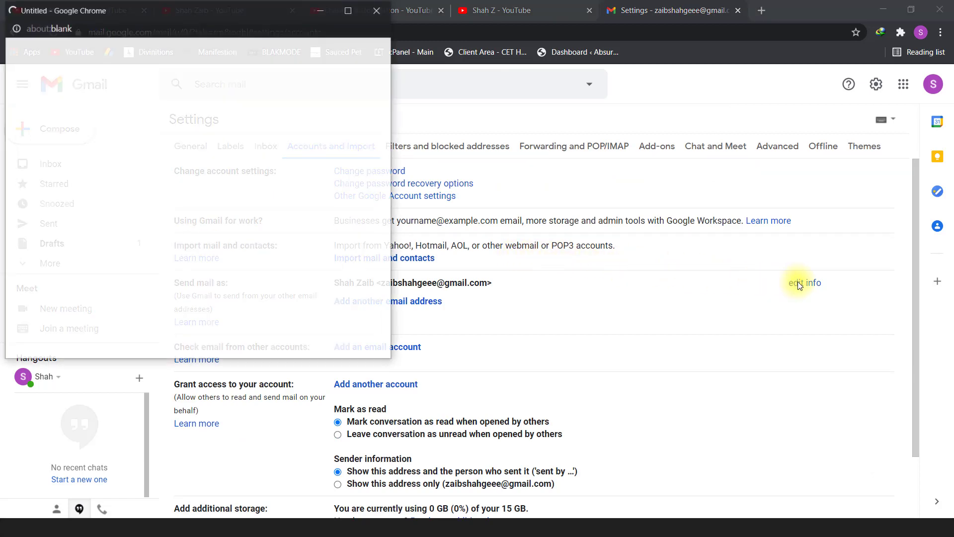
{"action": "left_click_drag", "start_coordinate": [221, 9], "coordinate": [401, 53]}
{"action": "left_click", "coordinate": [284, 153]}
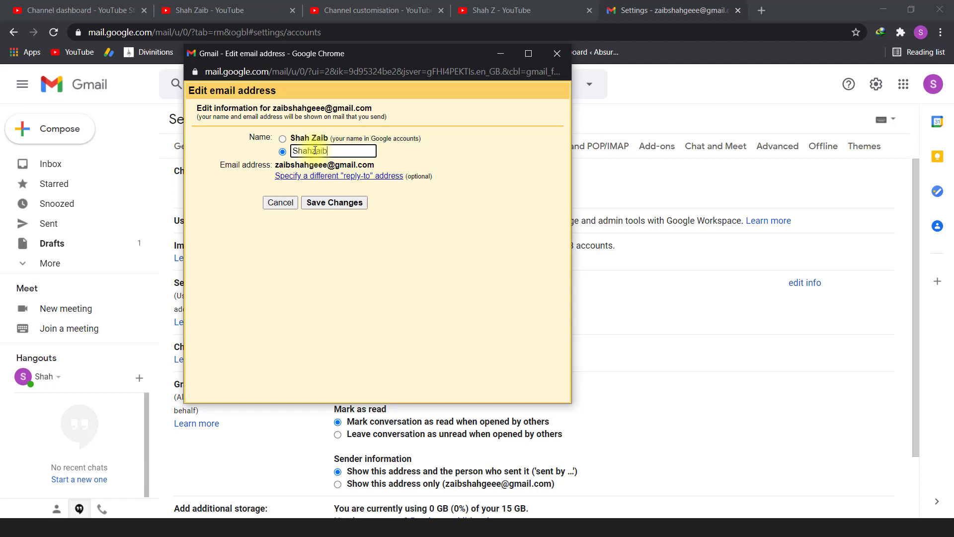
{"action": "left_click", "coordinate": [339, 202]}
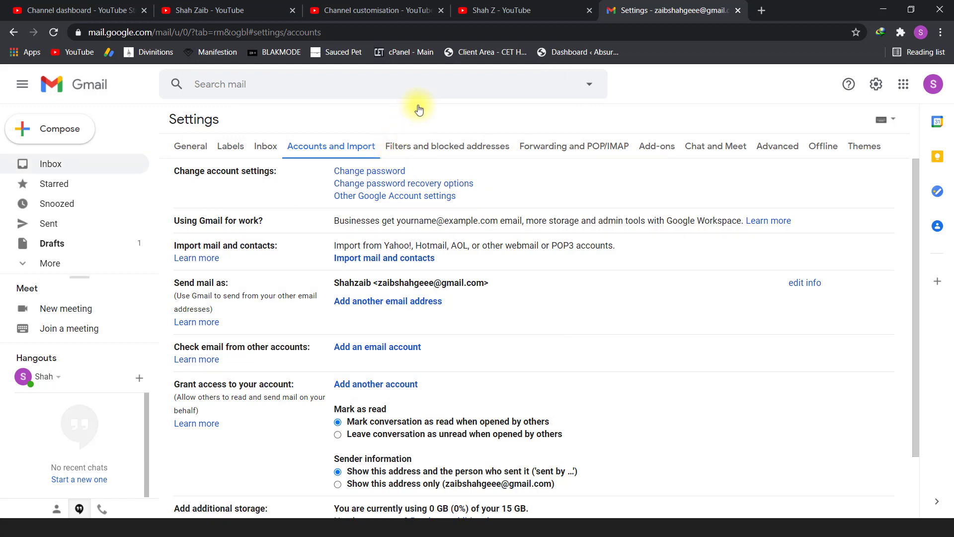
{"action": "left_click", "coordinate": [500, 6]}
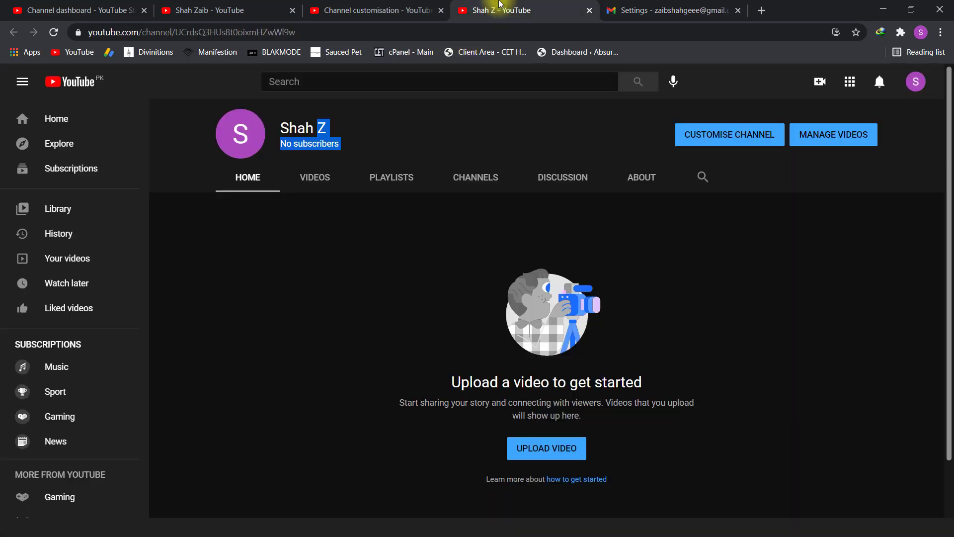
Reload the page and start a blank new message in Gmail
{"action": "left_click", "coordinate": [53, 32]}
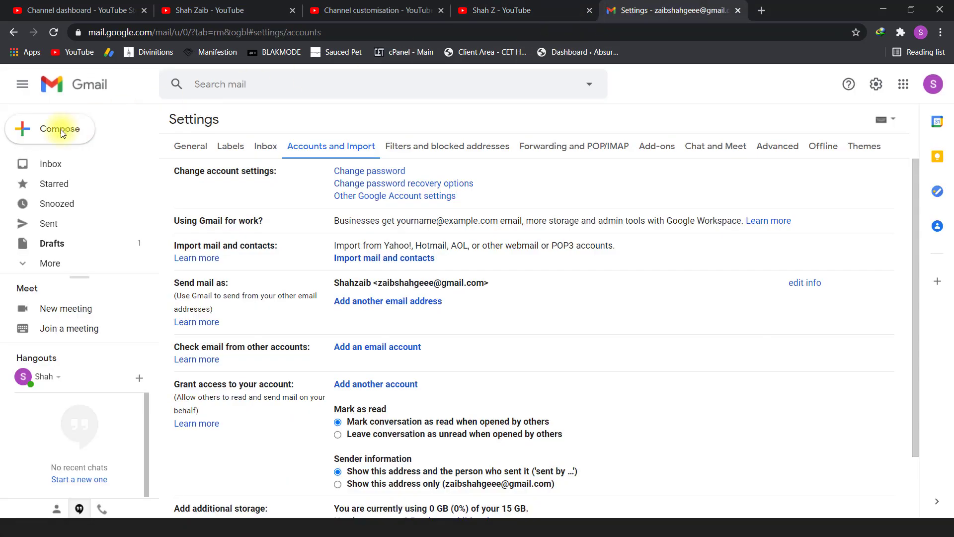
{"action": "left_click", "coordinate": [55, 32]}
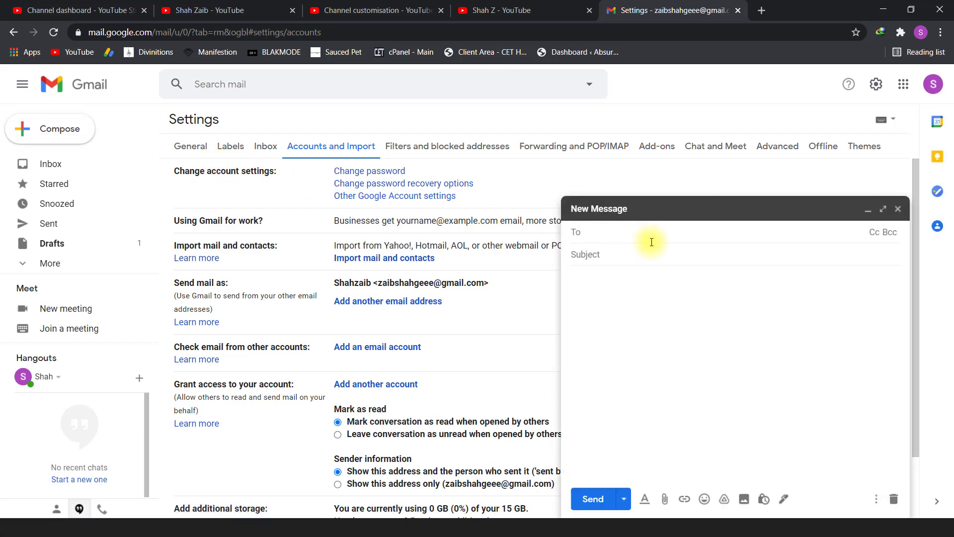
Send a test email to the account's own address with subject 'now final check' and a short body
{"action": "key", "text": "ctrl+v"}
{"action": "left_click", "coordinate": [625, 251]}
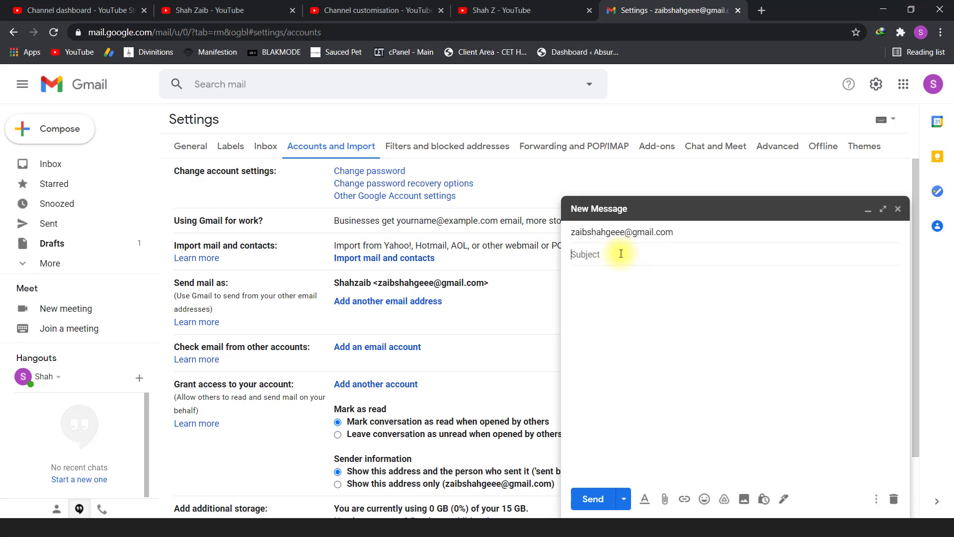
{"action": "type", "text": "now f"}
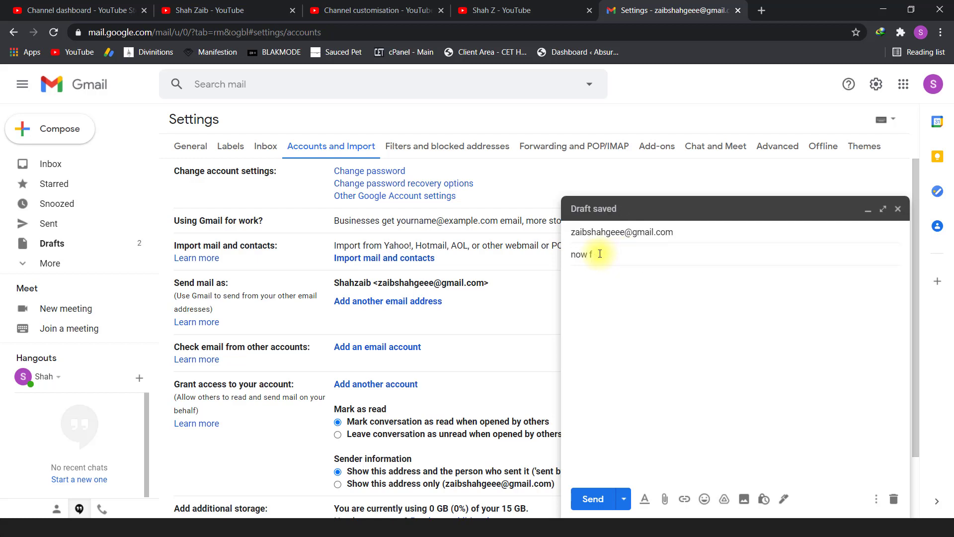
{"action": "type", "text": "ianal check"}
{"action": "left_click", "coordinate": [630, 291]}
{"action": "type", "text": "ok"}
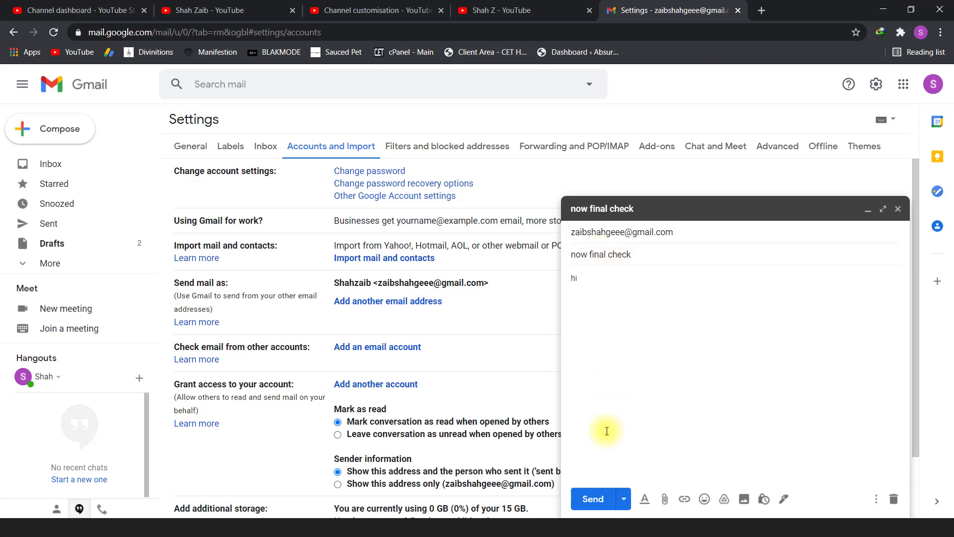
{"action": "left_click", "coordinate": [593, 498]}
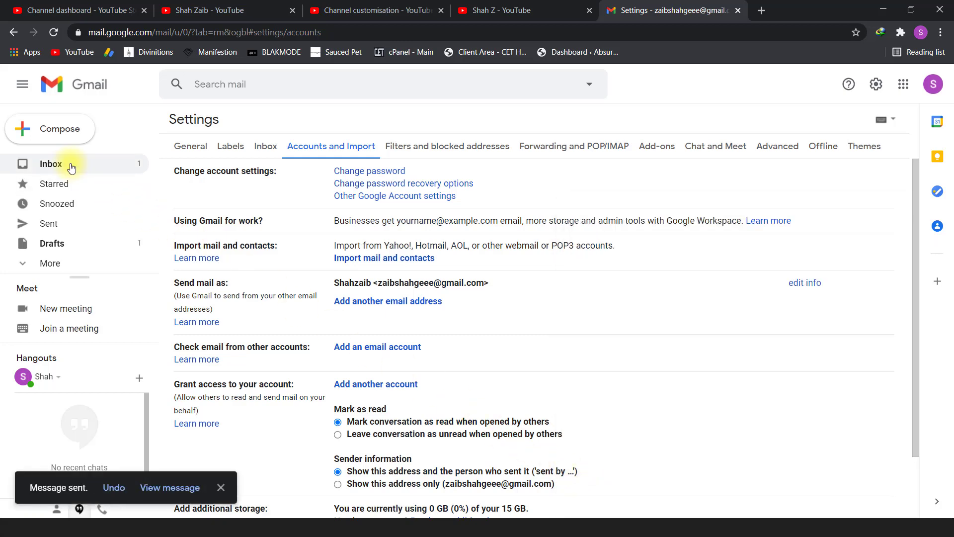
{"action": "key", "text": "alt+Left"}
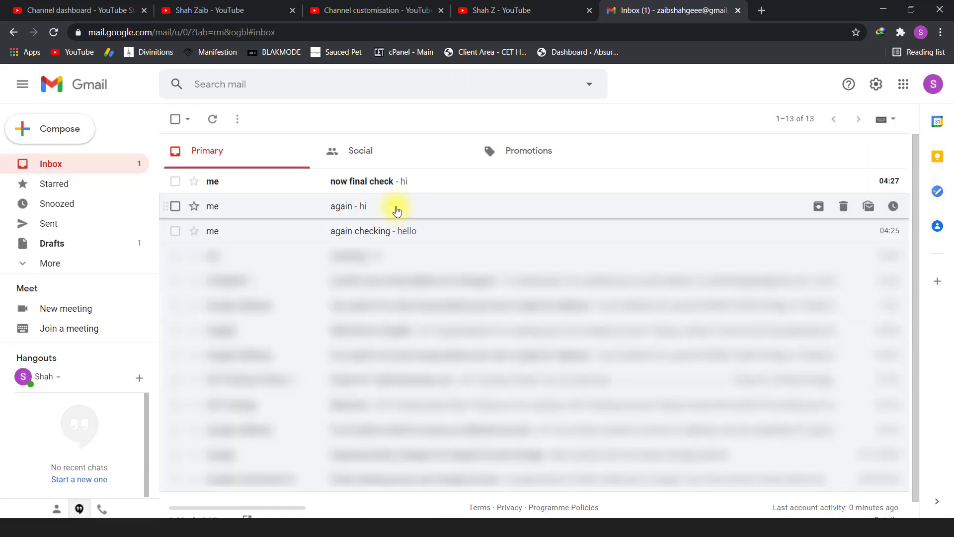
Open the 'now final check' email and check that the sender shows the new custom name
{"action": "left_click", "coordinate": [446, 182]}
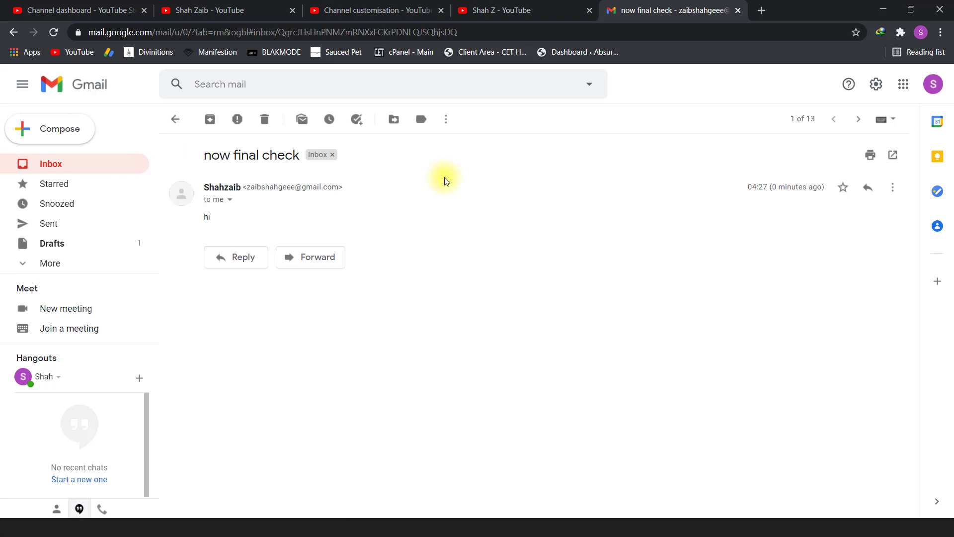
{"action": "left_click_drag", "start_coordinate": [205, 189], "coordinate": [264, 188]}
{"action": "left_click", "coordinate": [247, 185]}
{"action": "left_click", "coordinate": [231, 190]}
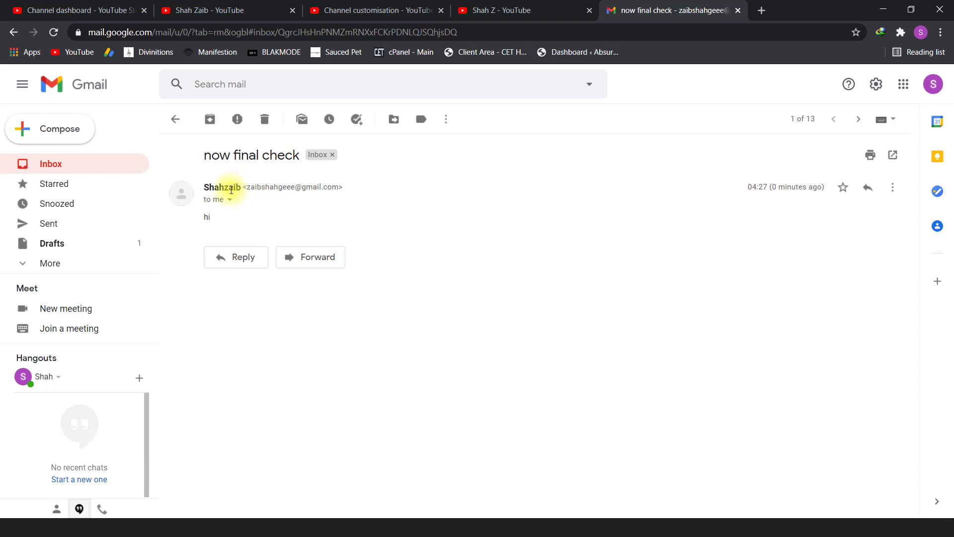
{"action": "mouse_move", "coordinate": [231, 190]}
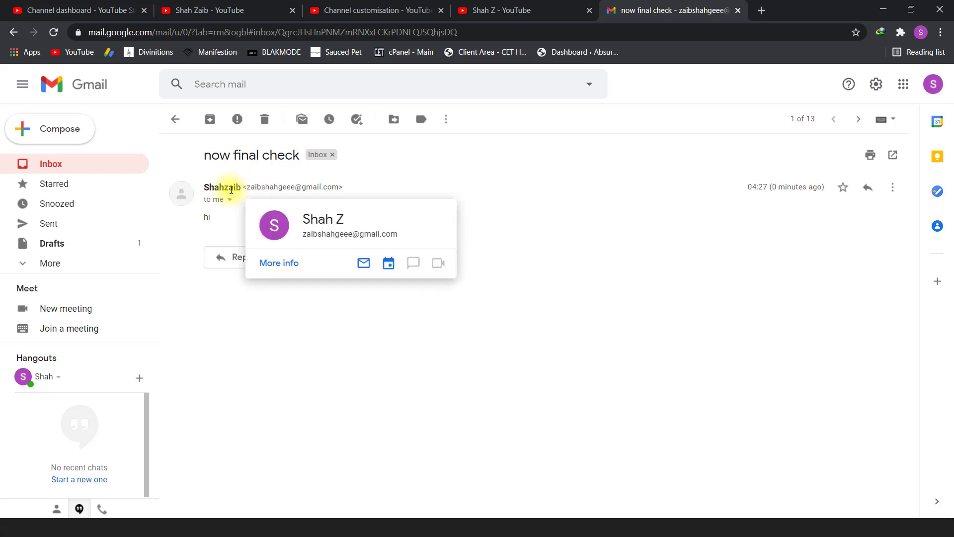